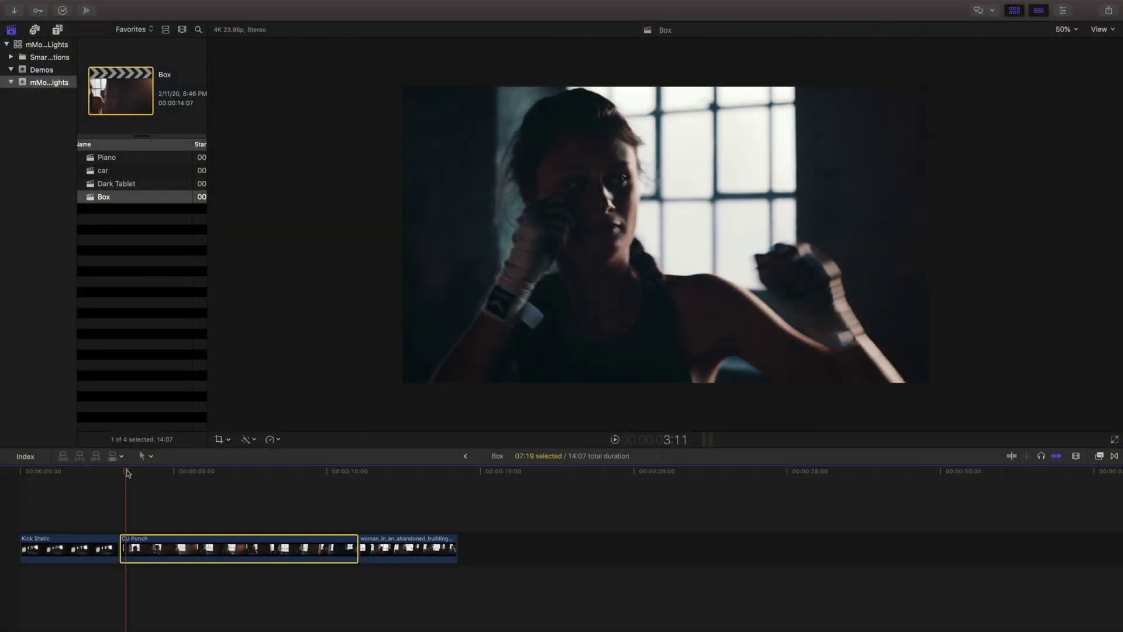
Preview the CU Punch clip and apply the mMovie Light 01 effect from the mMovie Lights category to it.
key("space")
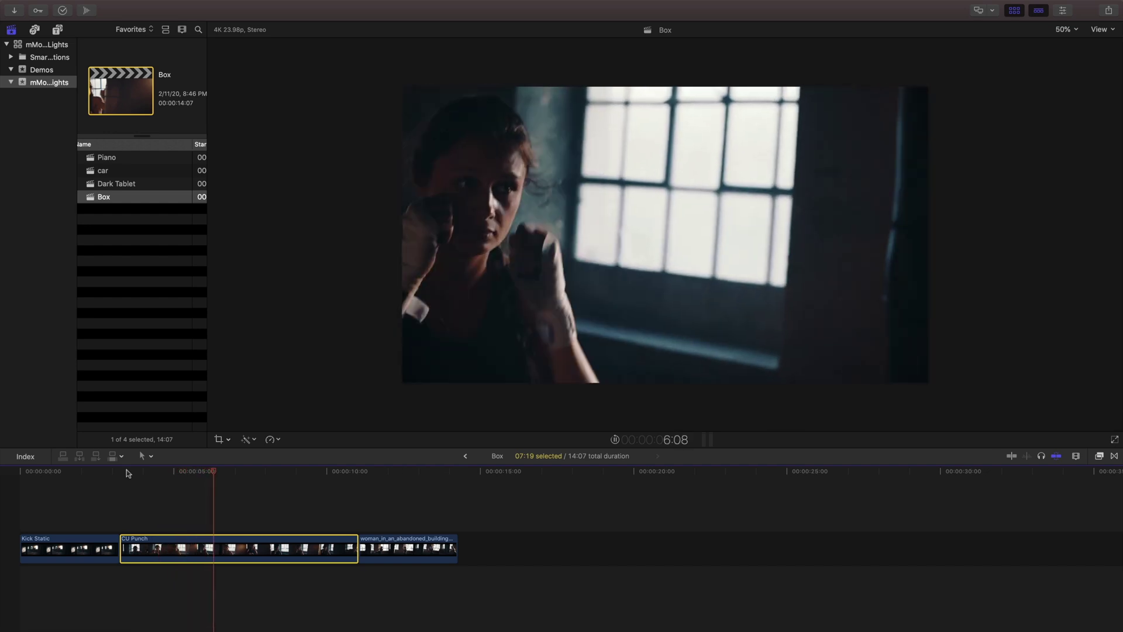
key("space")
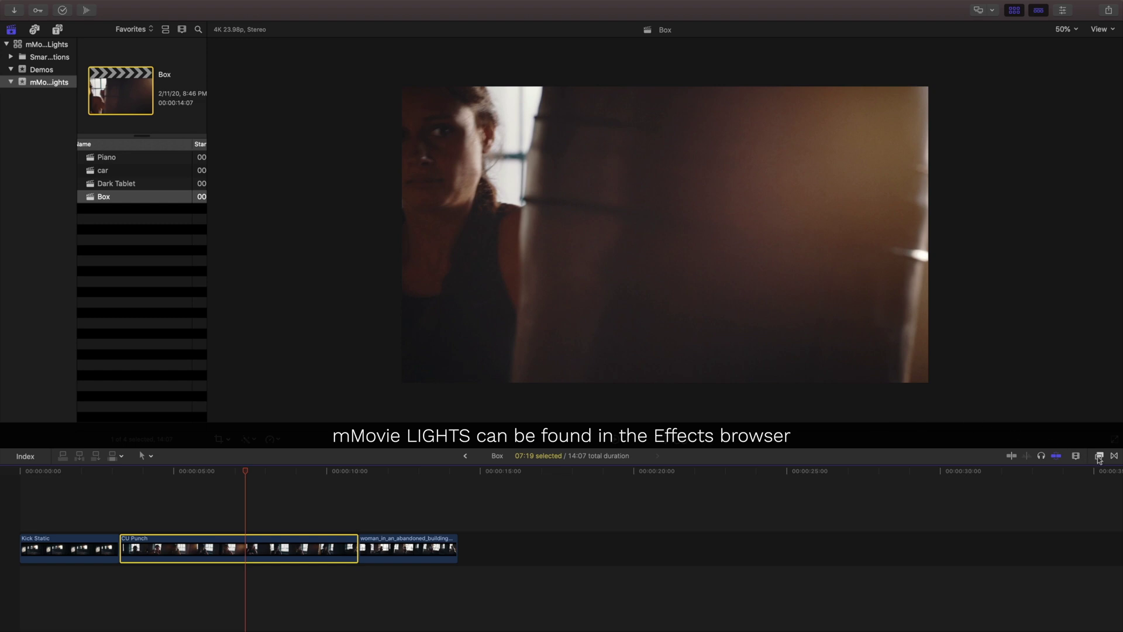
left_click(1098, 457)
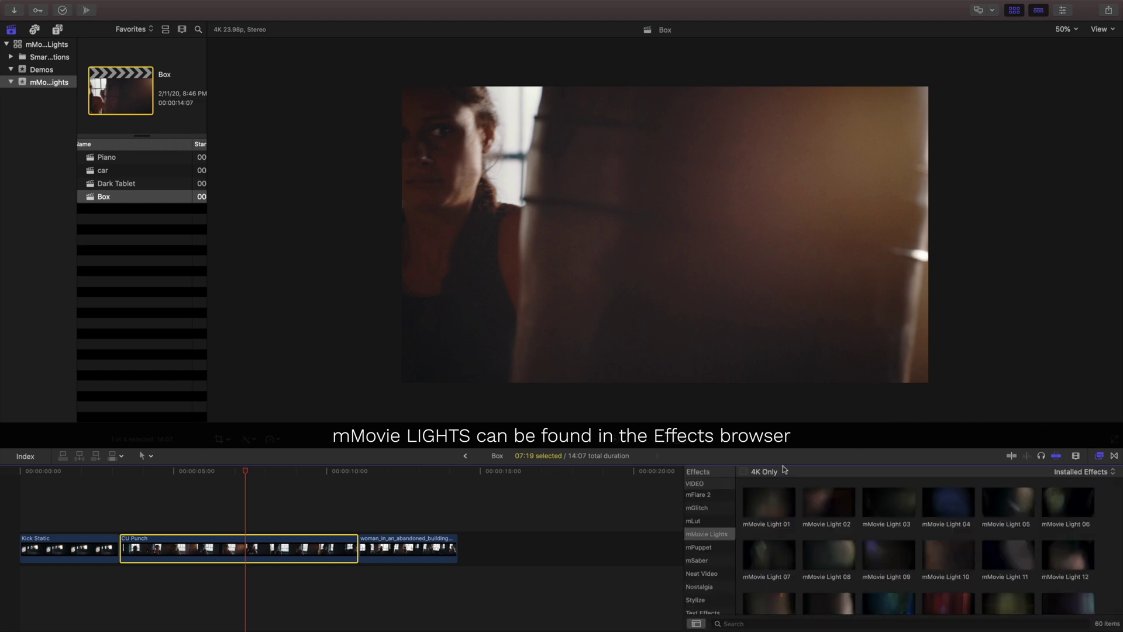
left_click(722, 533)
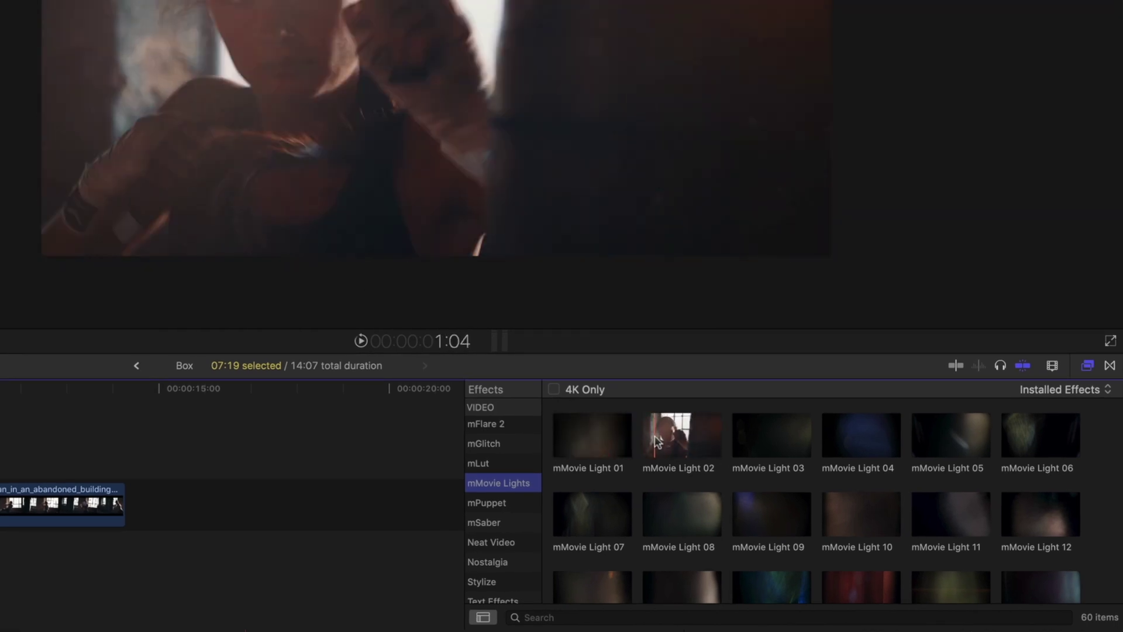
left_click_drag(594, 441, 0, 498)
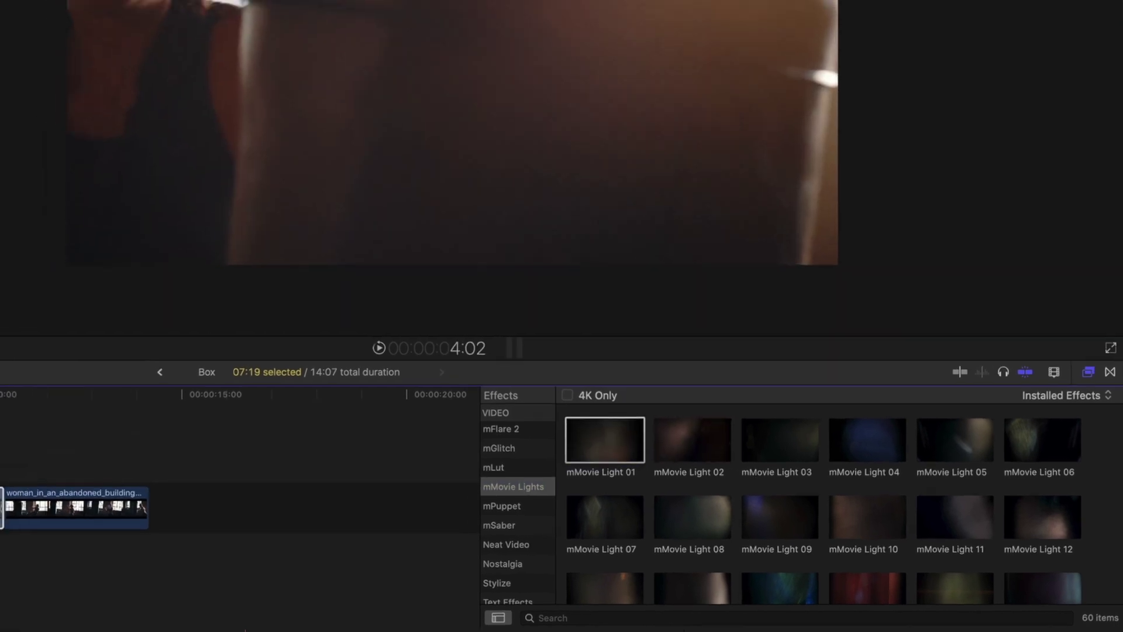
left_click_drag(121, 538, 121, 539)
Play the CU Punch clip from its start to review the applied light effect.
left_click(46, 458)
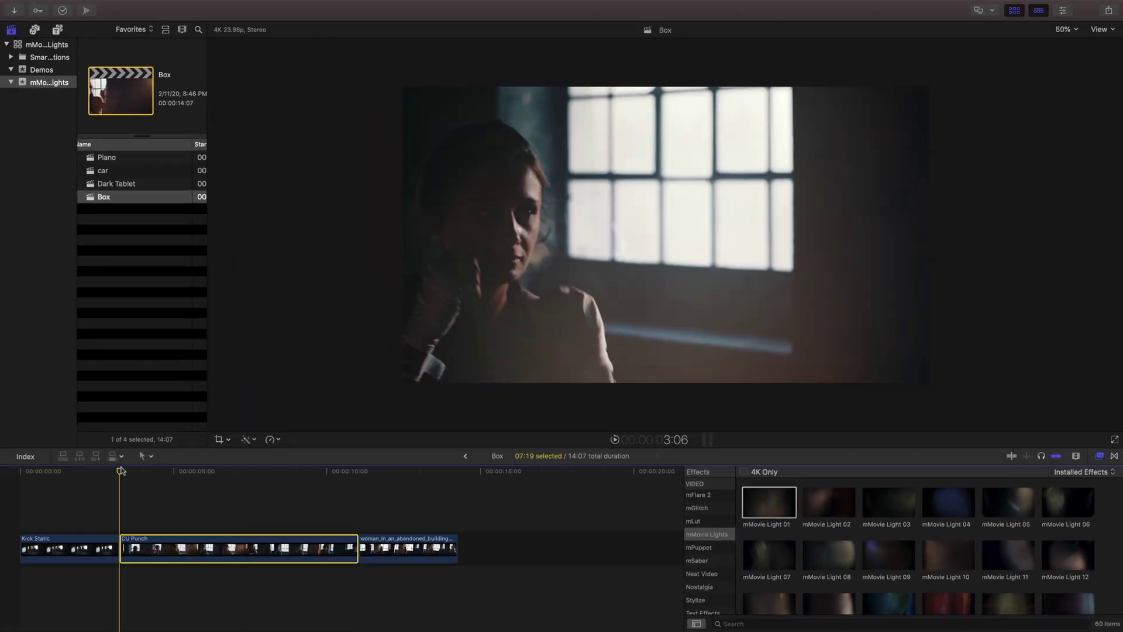
key("space")
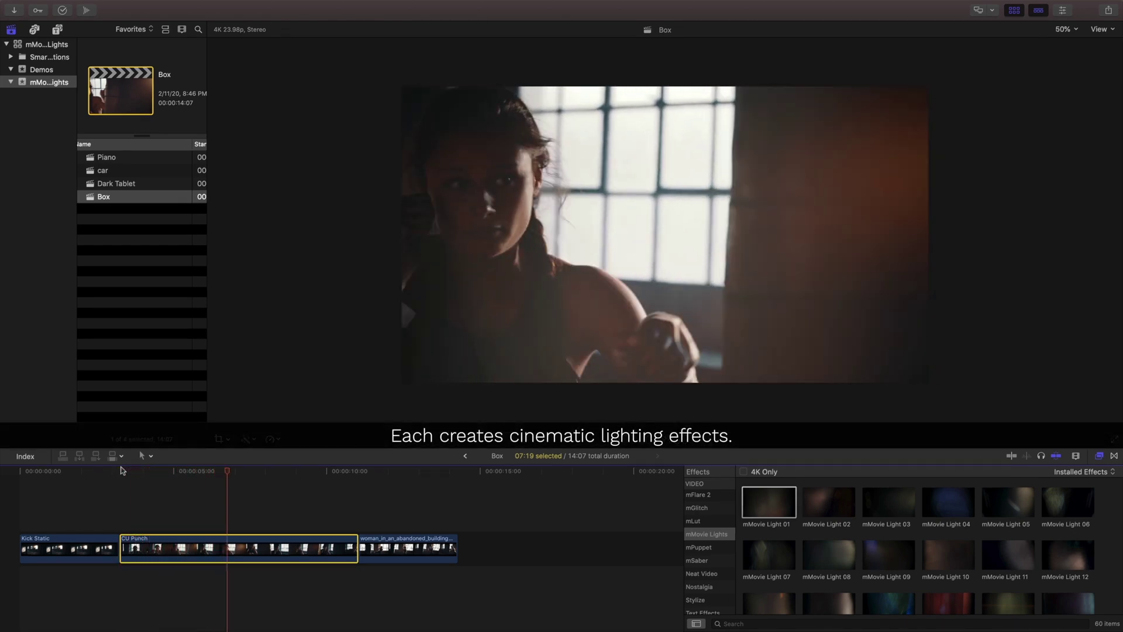
key("space")
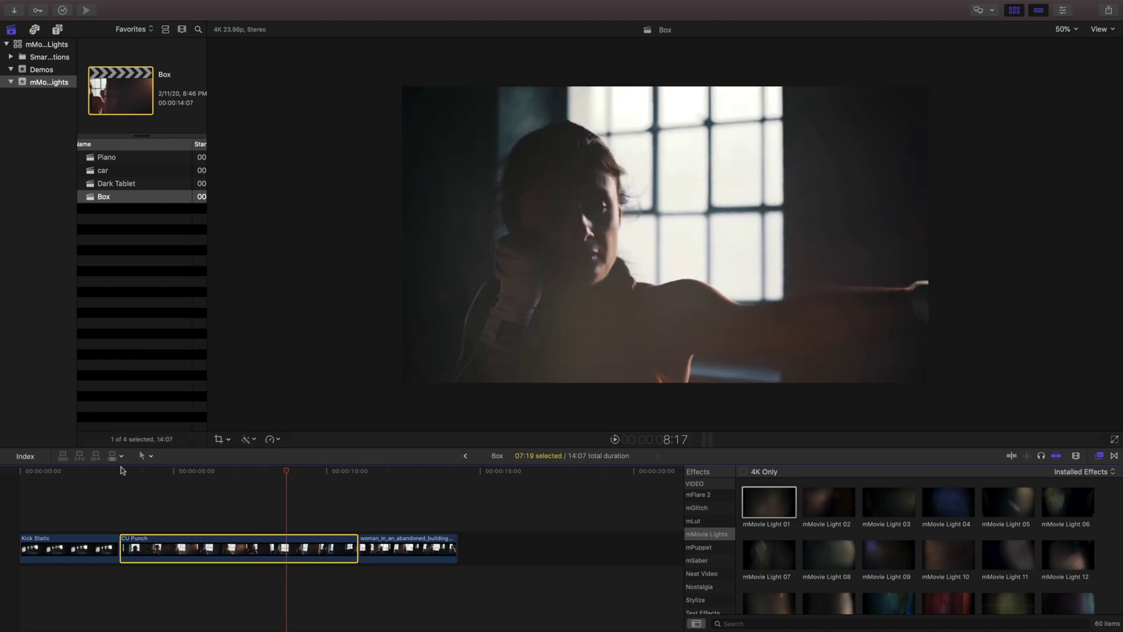
Reposition the light near the frame's upper-right corner, scaled to about 471 and rotated about -2.3, and show the effect's parameters.
left_click_drag(670, 356, 773, 175)
left_click_drag(533, 264, 520, 291)
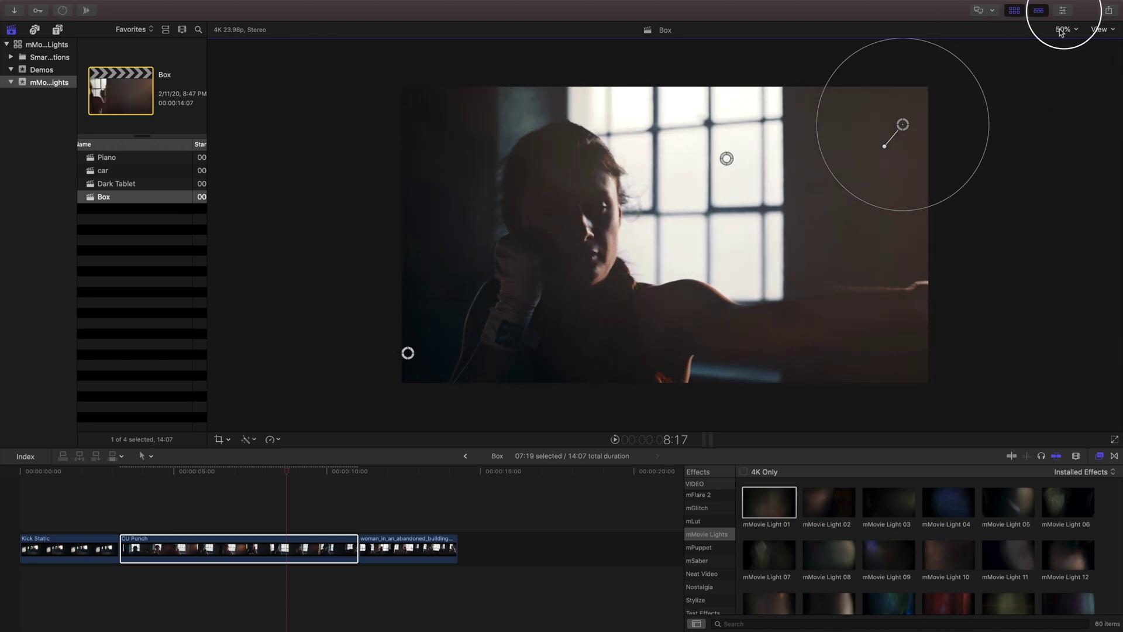
left_click(1063, 11)
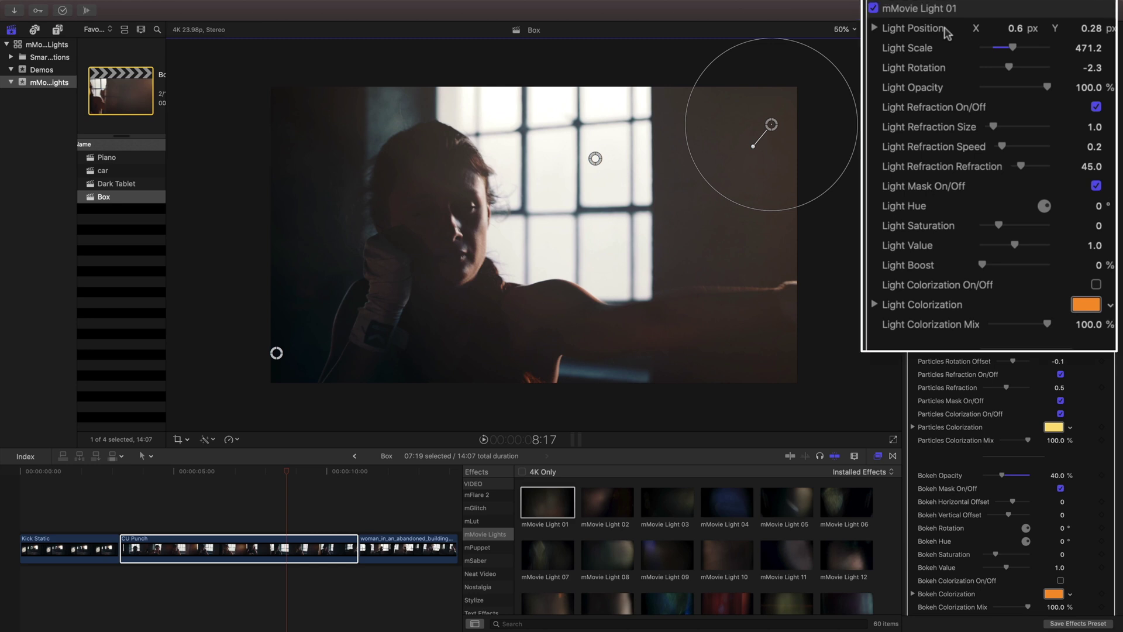
Set Light Scale to 469.0, Refraction Size 0.18, Refraction Speed 0.13, Refraction 36.0, Saturation 0.21, Value 1.25 and Boost 8.92%.
left_click_drag(994, 142, 1009, 168)
left_click_drag(996, 208, 998, 208)
left_click_drag(1006, 221, 1012, 221)
mouse_move(984, 234)
left_mouse_down()
mouse_move(1003, 235)
mouse_move(988, 234)
left_mouse_up()
Turn on Light Colorization with an amber colour and set its mix to 17.77%.
left_click(1060, 247)
left_click(1053, 264)
mouse_move(864, 297)
left_mouse_down()
mouse_move(827, 326)
mouse_move(878, 285)
left_mouse_up()
left_click(791, 223)
left_click_drag(1028, 274, 1006, 276)
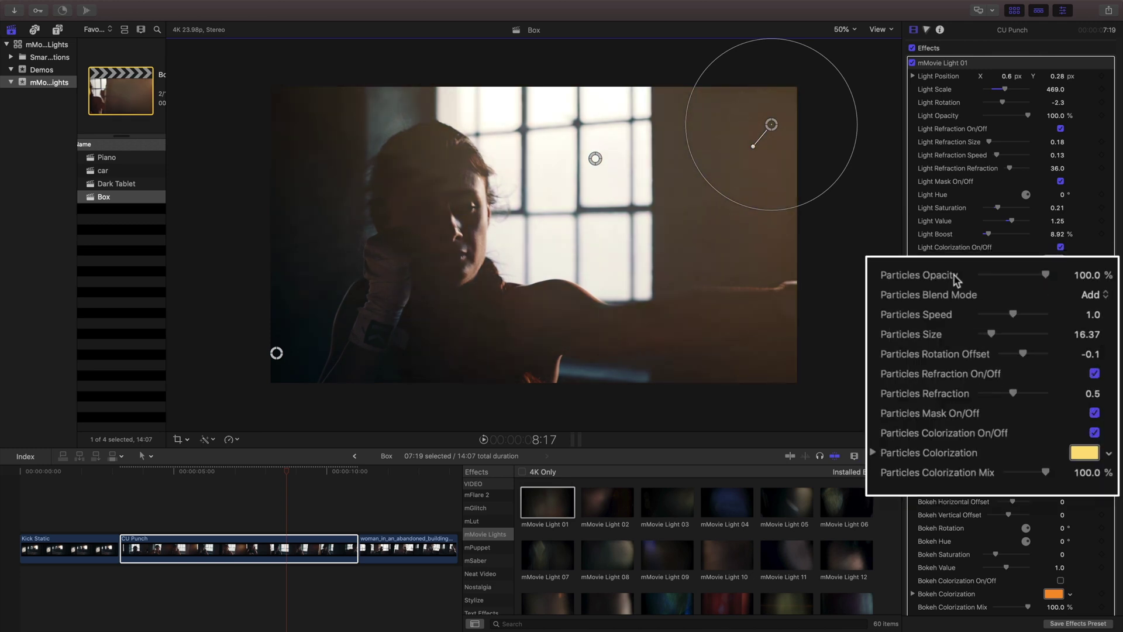
Set Particles Size to 16.12 and Rotation Offset to -3.0, and Bokeh Opacity to 89.46%, Vertical Offset -1.8, Rotation -16.0° and Value 1.17.
left_click_drag(1028, 348, 1021, 348)
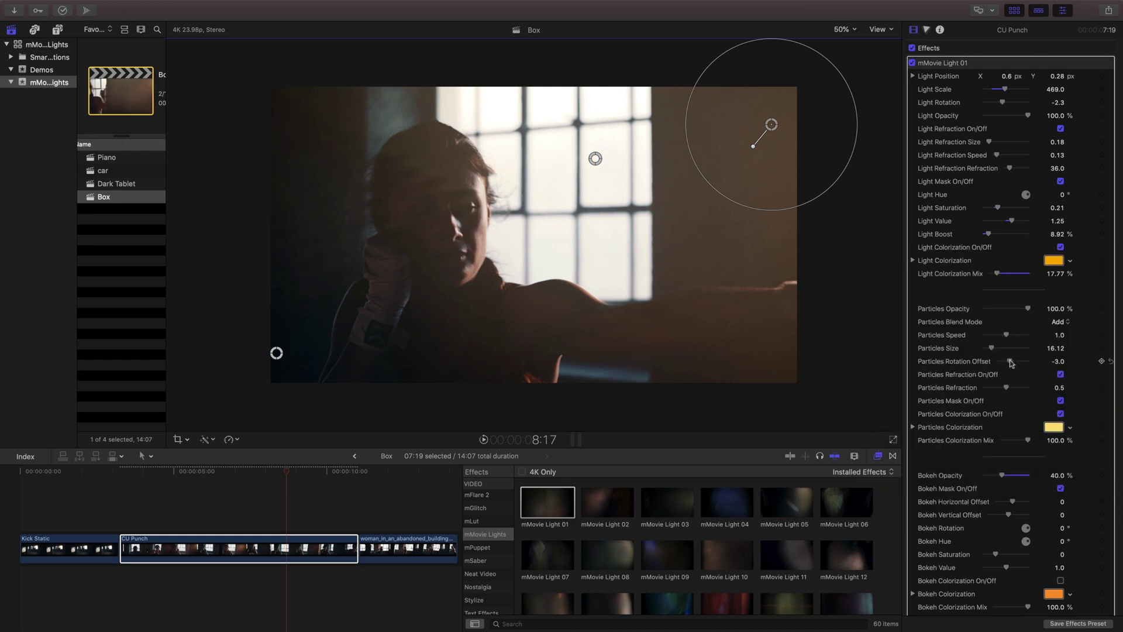
scroll(1011, 391, "down", 10)
left_click_drag(1002, 212, 1040, 215)
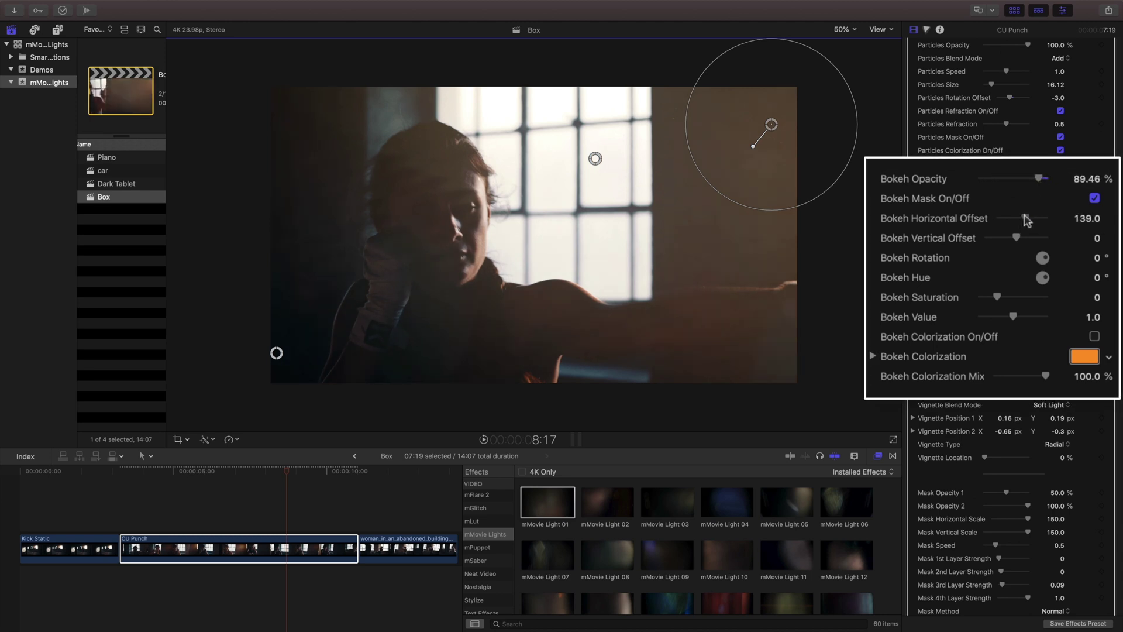
left_click_drag(1027, 219, 1013, 240)
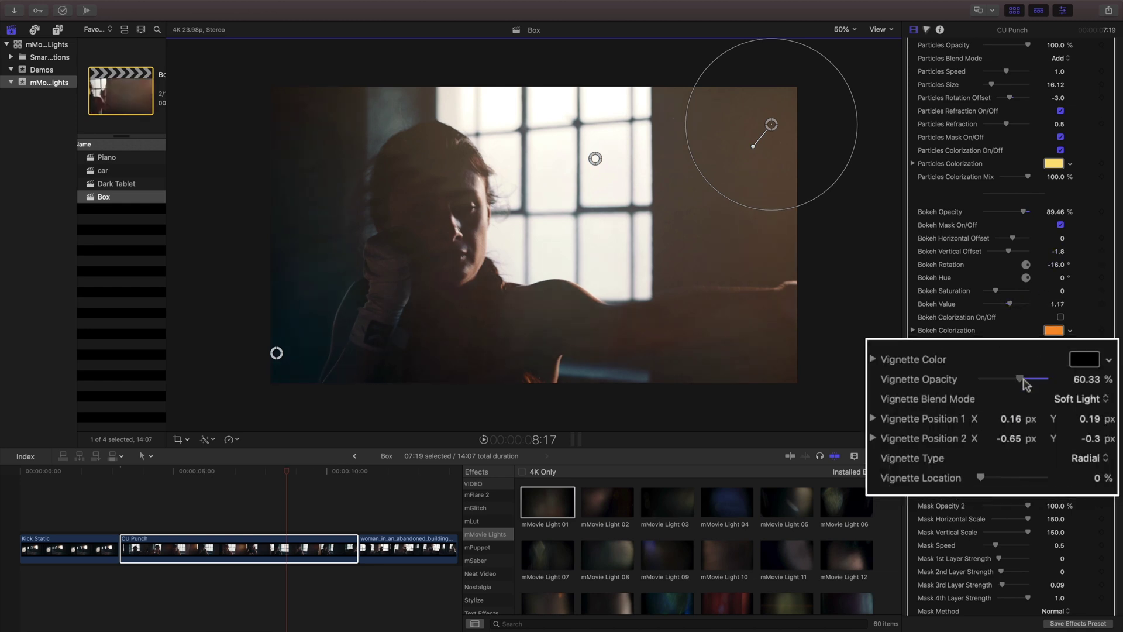
Set Vignette Opacity to 55.39% and move Vignette Position 2 to X -0.54, Y -0.26.
mouse_move(1010, 391)
left_mouse_down()
mouse_move(1001, 391)
mouse_move(1030, 391)
mouse_move(1010, 391)
left_mouse_up()
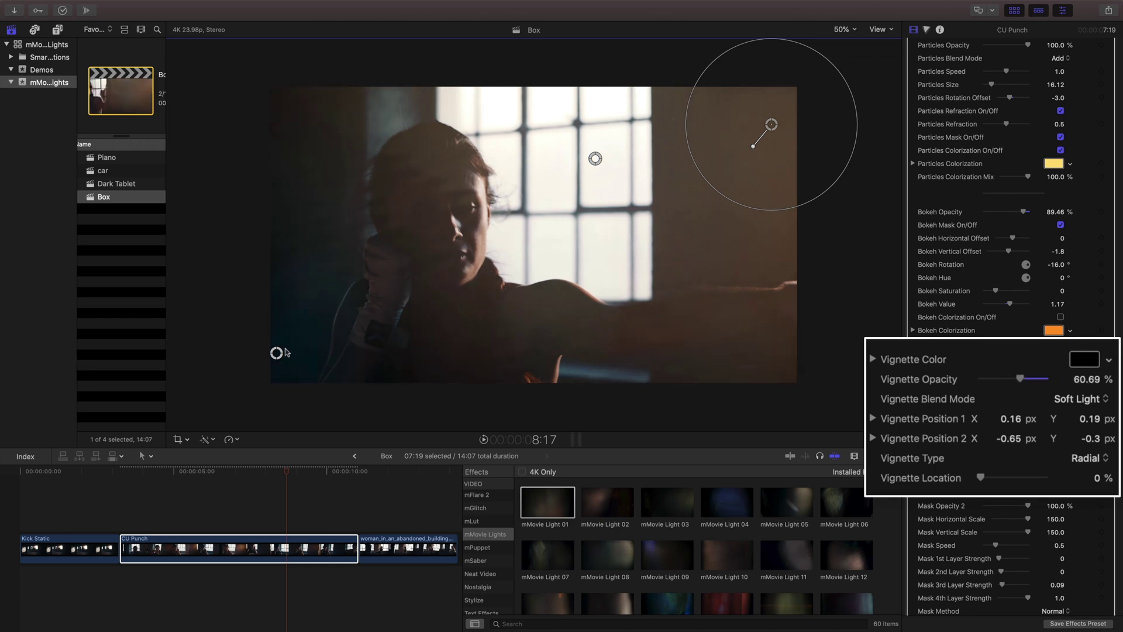
left_click_drag(276, 353, 572, 231)
mouse_move(1011, 391)
left_mouse_down()
mouse_move(1023, 394)
mouse_move(1013, 394)
left_mouse_up()
left_click_drag(572, 231, 319, 339)
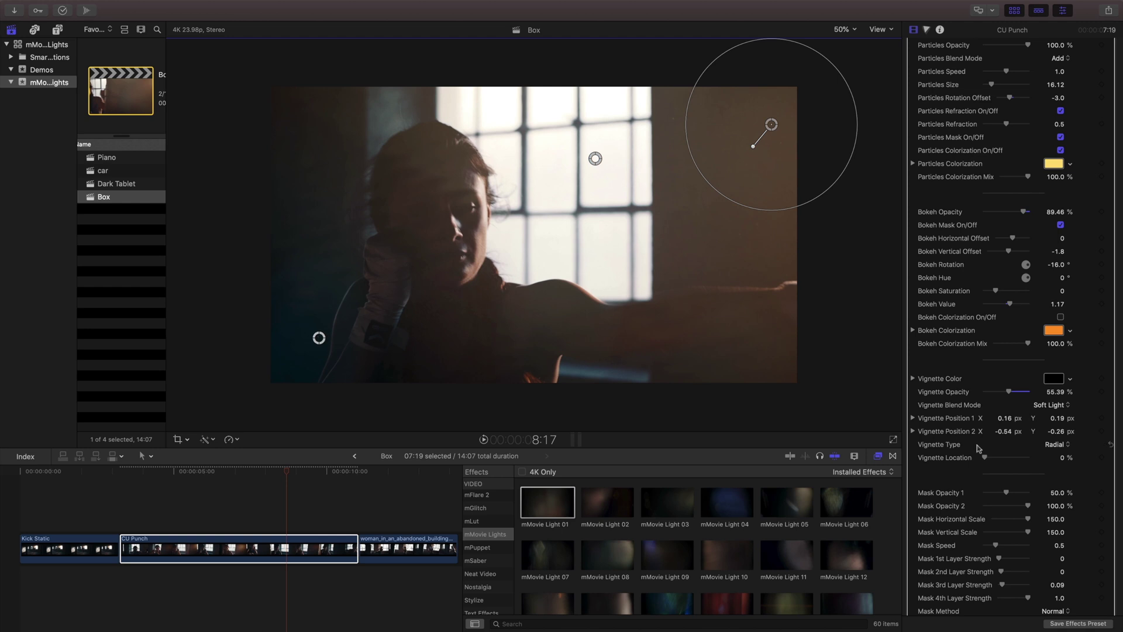
Review the effect's mask parameters and play the CU Punch clip from its start.
scroll(999, 447, "down", 2)
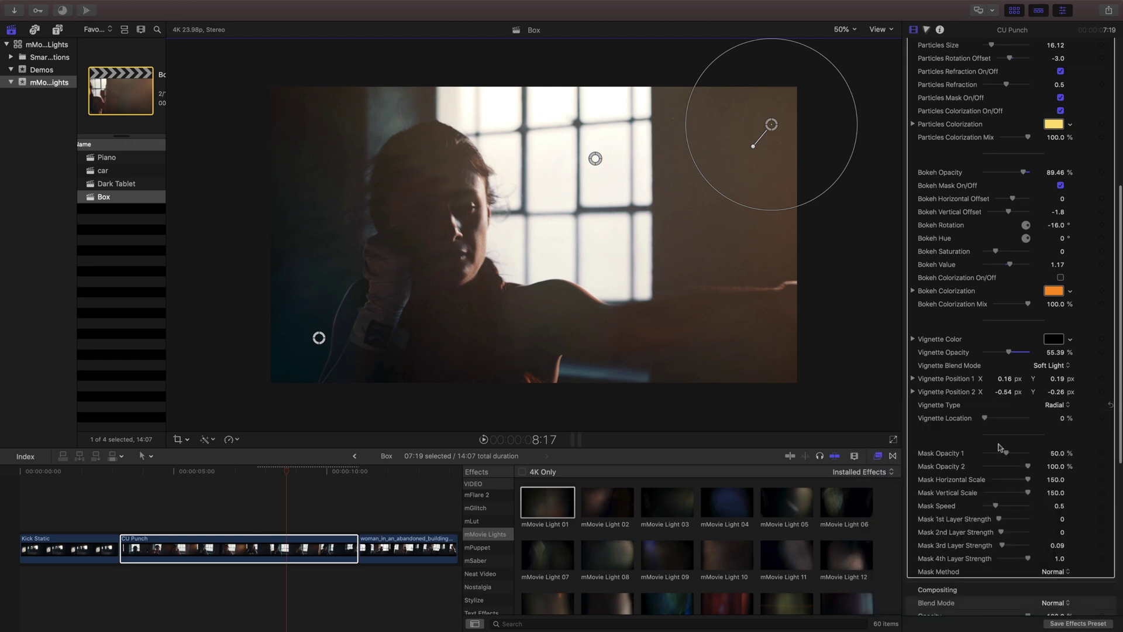
scroll(1000, 447, "up", 5)
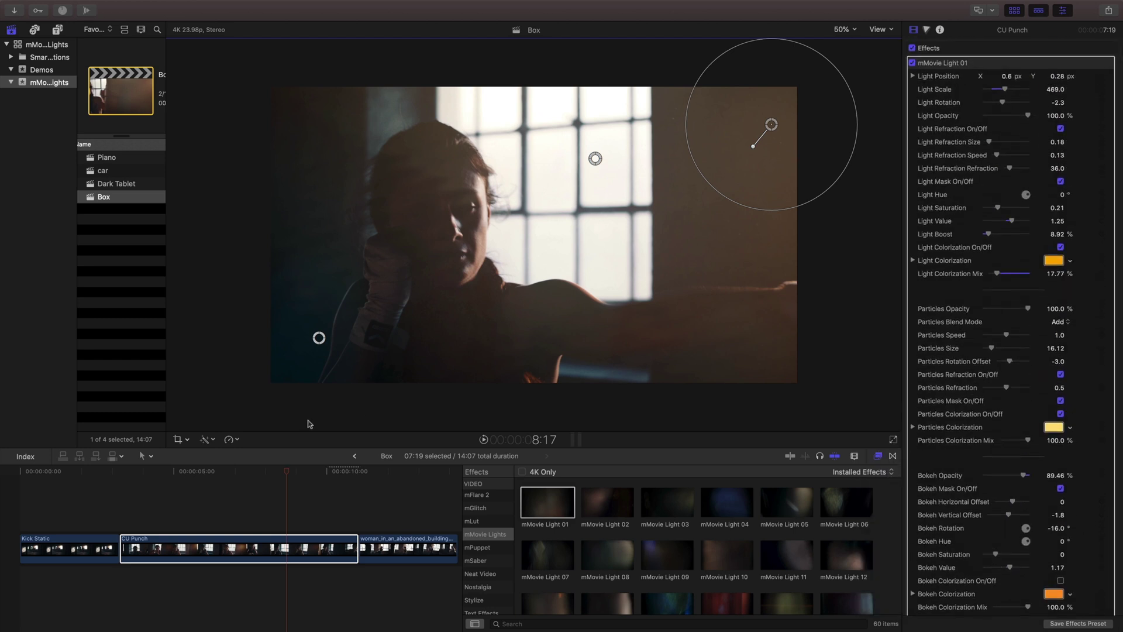
left_click(126, 471)
key("space")
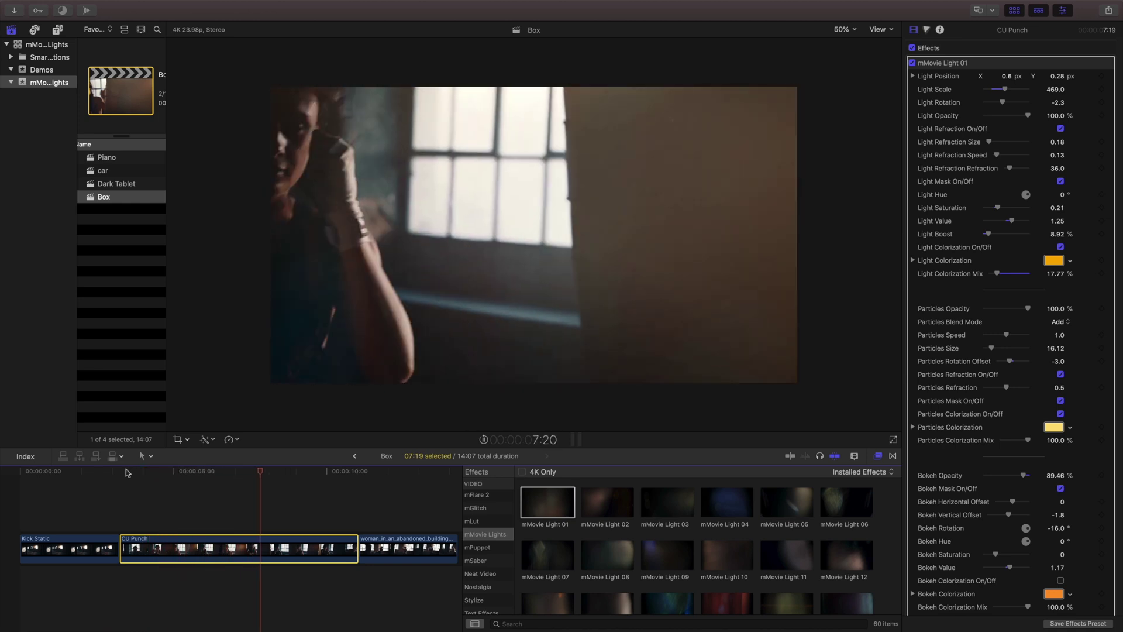
left_click(122, 471)
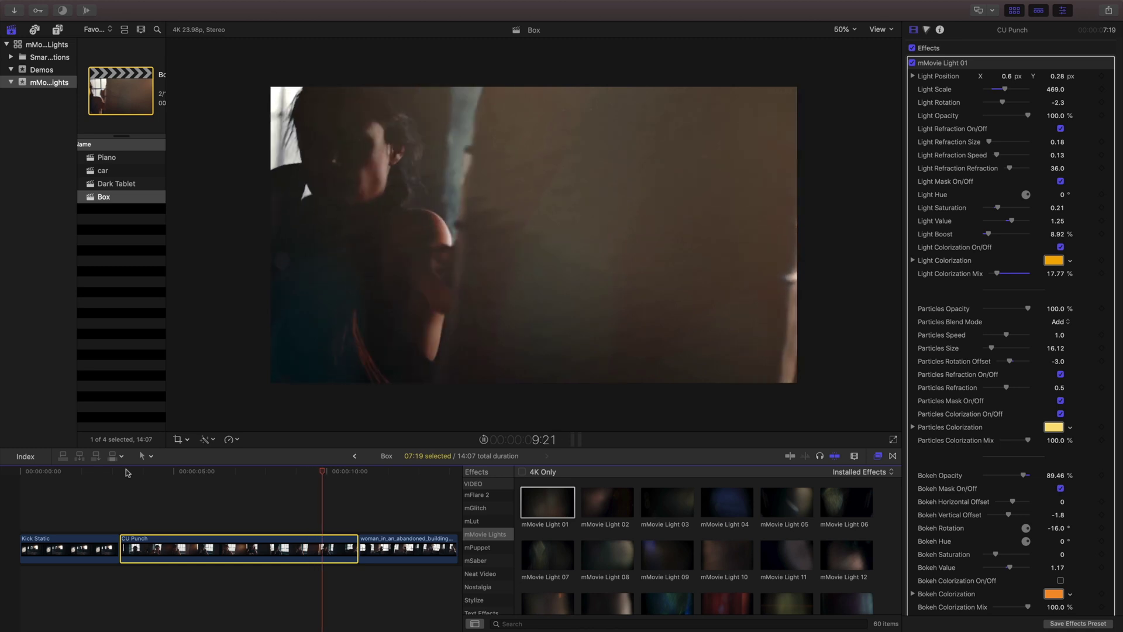
Keyframe Bokeh Horizontal Offset, Vertical Offset and Rotation at 4:04, and at the clip's end with values 7.5, -0.4 and -25.0°.
key("space")
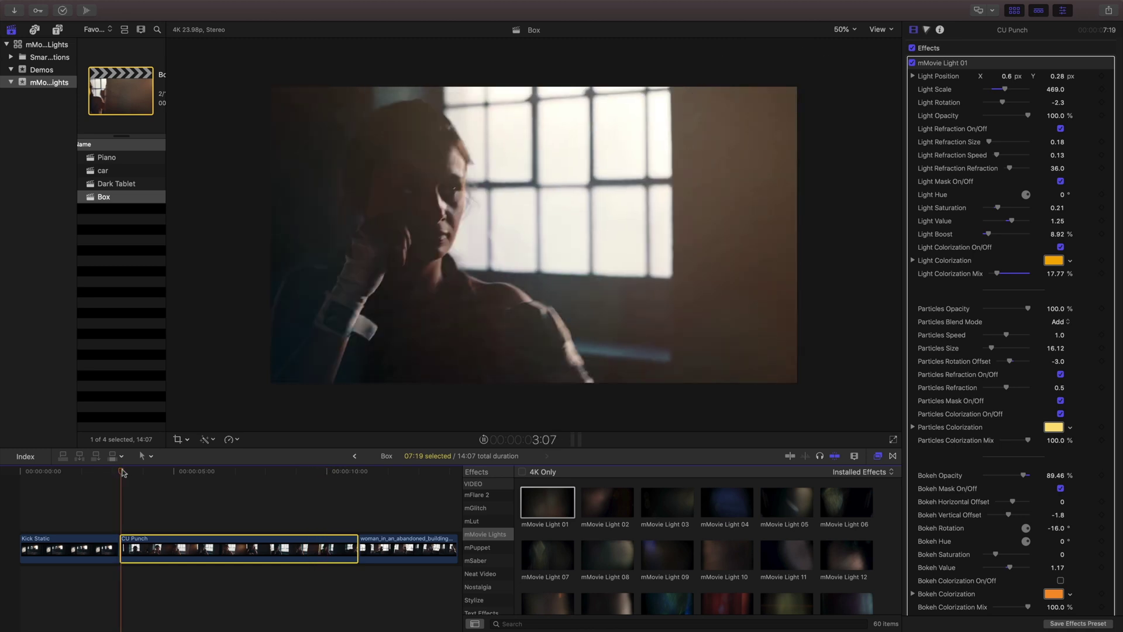
scroll(973, 329, "down", 3)
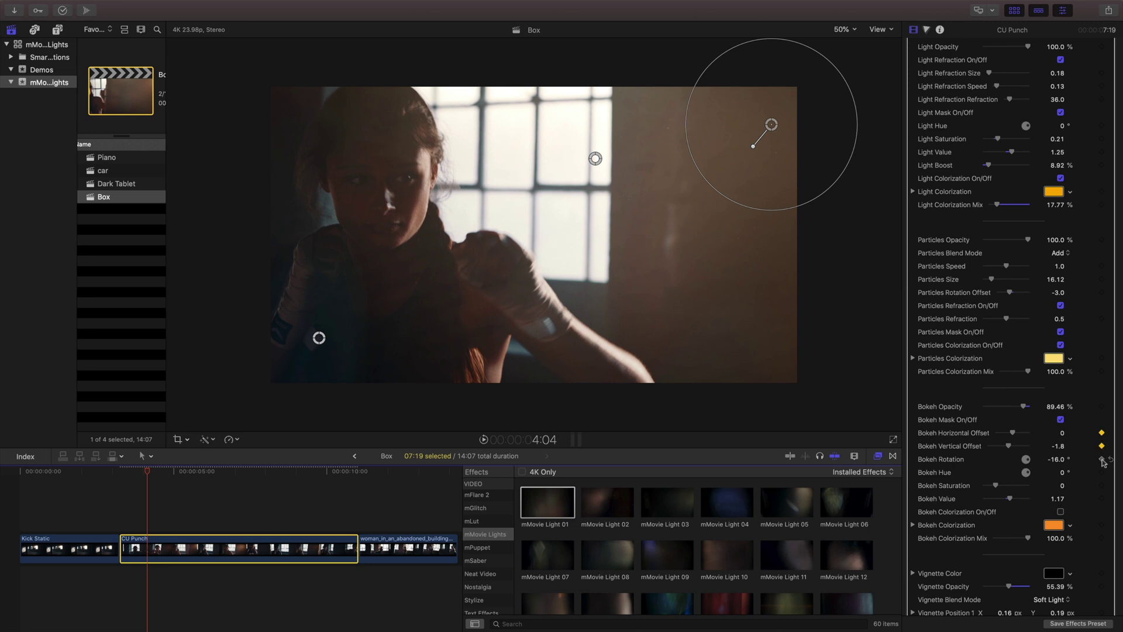
left_click(1102, 460)
key("space")
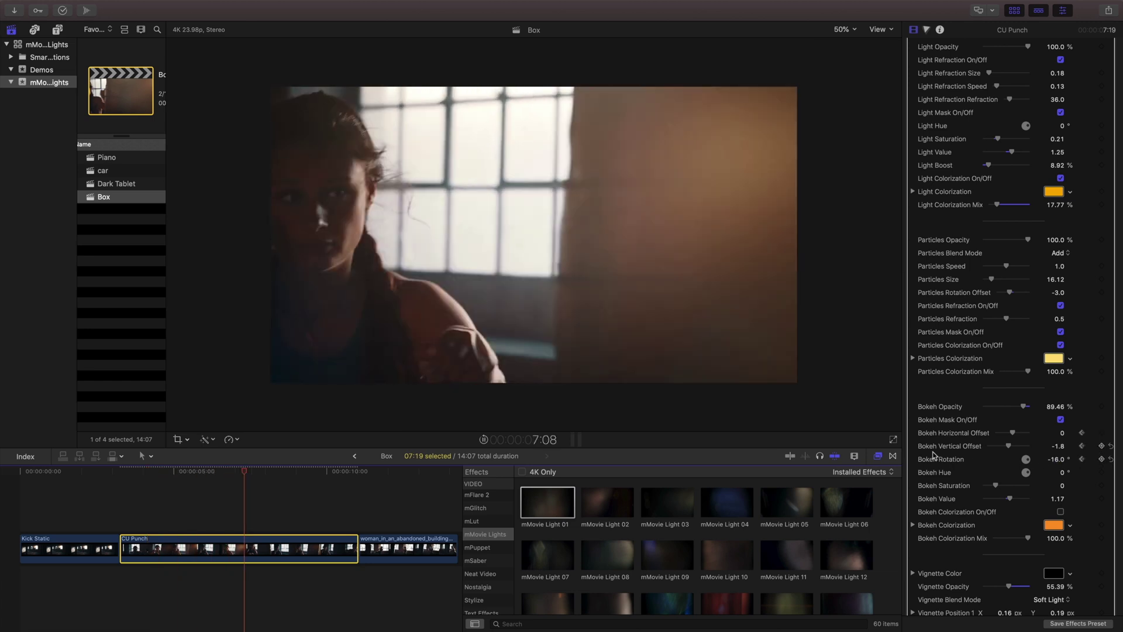
left_click_drag(1060, 446, 1063, 433)
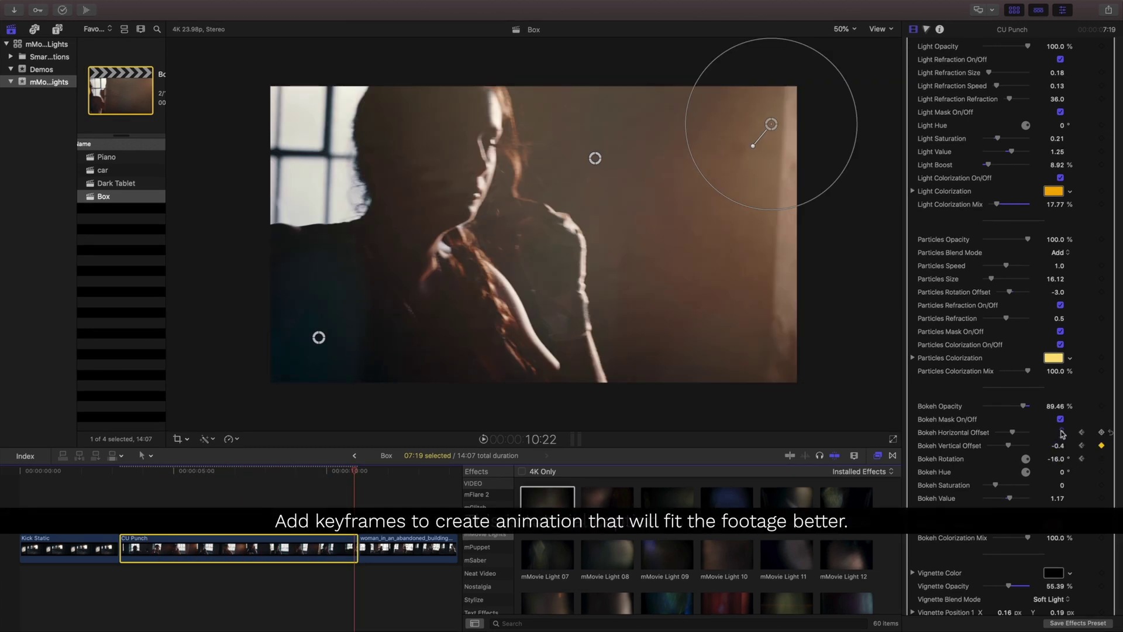
Keyframe Bokeh Horizontal Offset -91.0 and Vertical Offset 42.0 at 7:06, adjust both offsets at 5:05, and play the clip from its start.
left_click(241, 471)
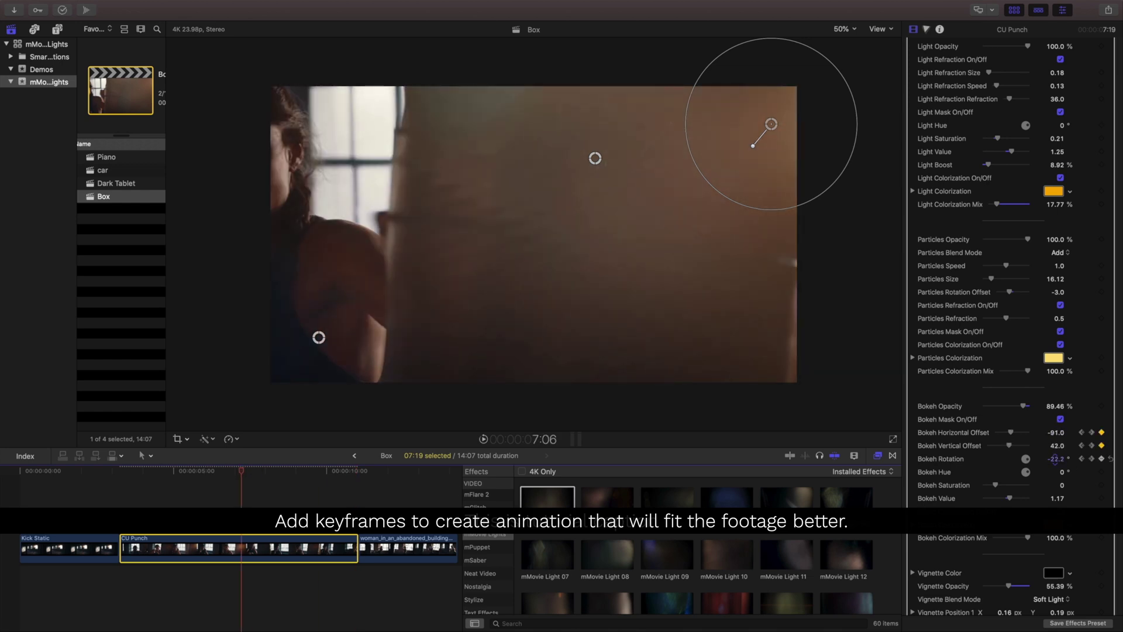
key("alt+semicolon")
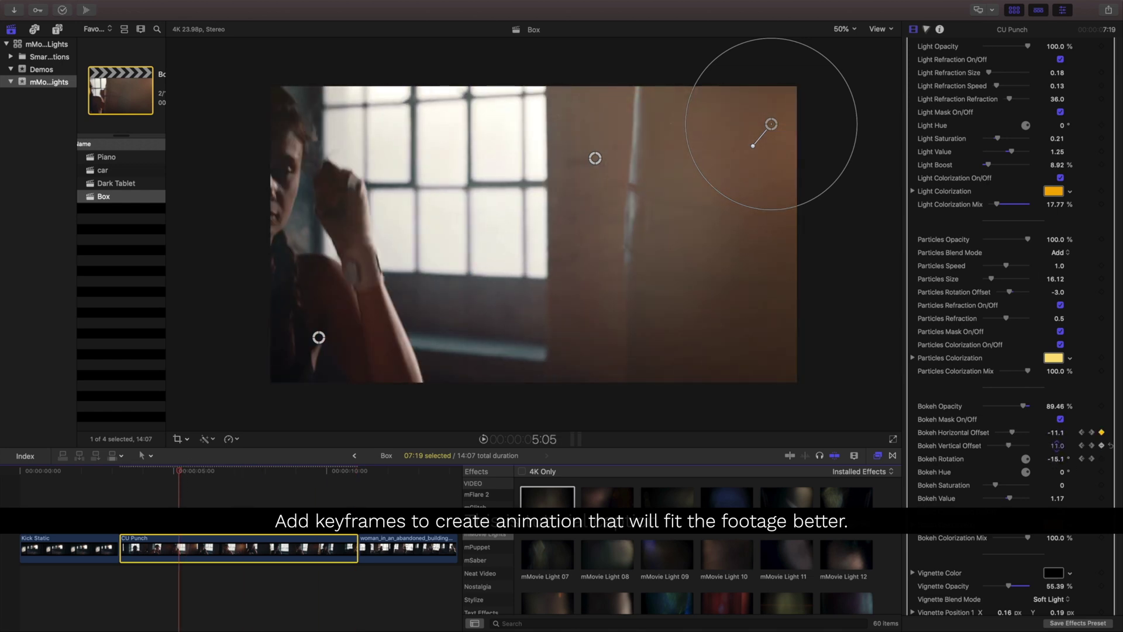
left_click(121, 471)
key("space")
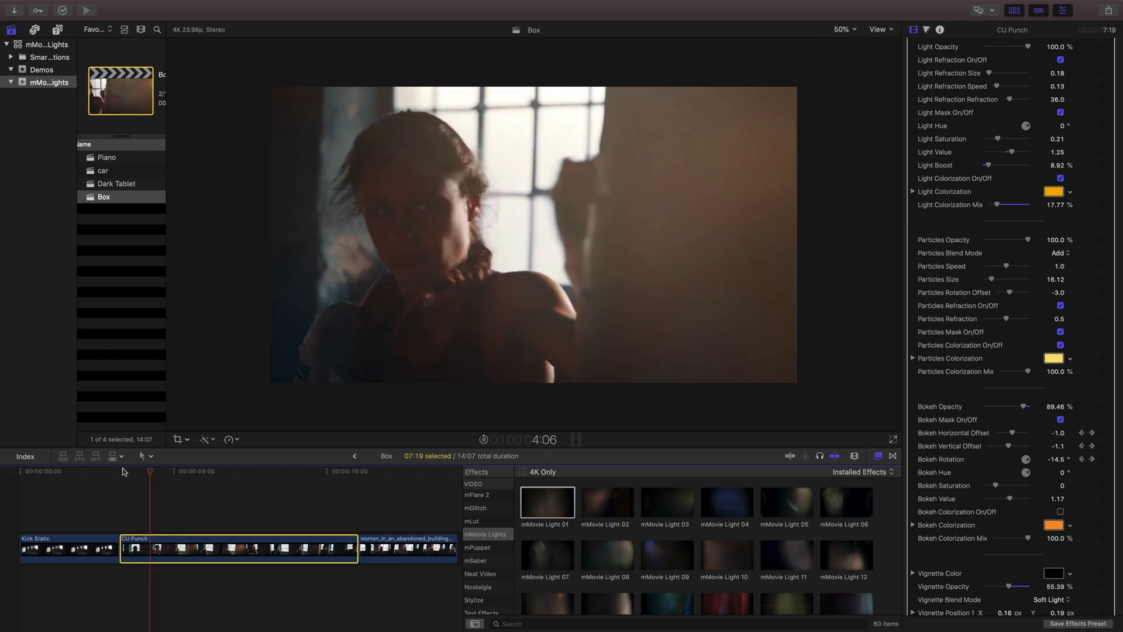
Step through the CU Punch clip's frames to keyframe Light Value at 1.33, and set Light Refraction Size to 1.29.
key("Left")
key("Left")
key("Left")
key("Left")
key("Left")
left_click_drag(1013, 153, 1014, 152)
key("Right")
key("Right")
key("Right")
key("Right")
key("Right")
key("Right")
key("Right")
key("Right")
key("Right")
key("Right")
key("Right")
key("Right")
key("Right")
key("Left")
key("Left")
key("Left")
key("Left")
key("Left")
key("Left")
key("Left")
key("Left")
key("Right")
key("Right")
key("Right")
key("Right")
key("Right")
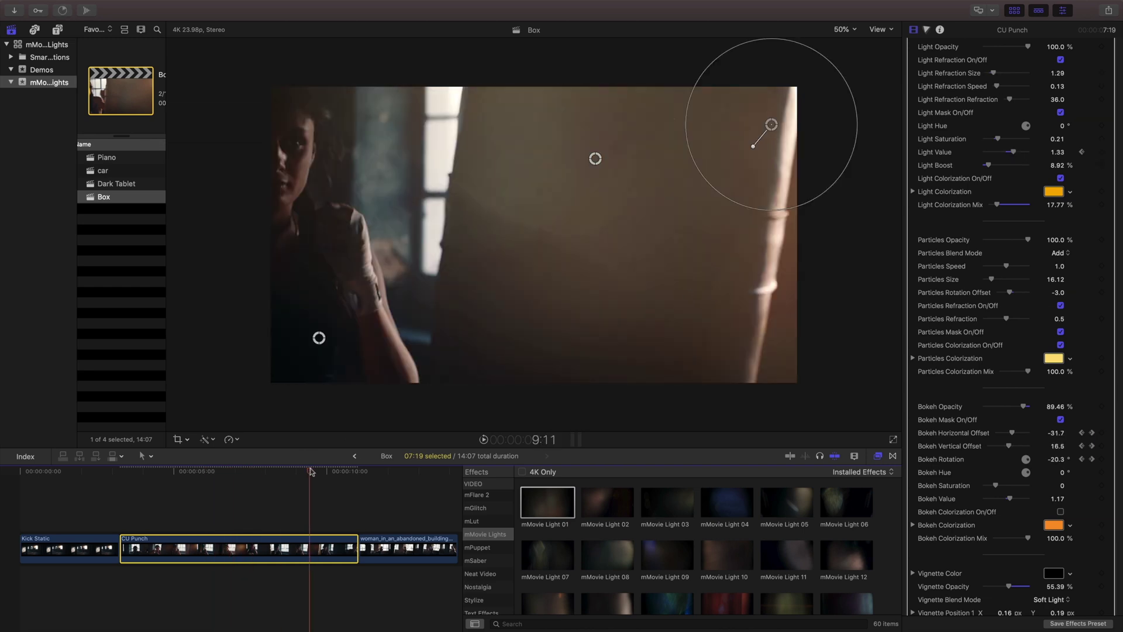
Keyframe Light Value at 1.33 at 10:04 and 0.97 at 10:12, and play the clip from its start.
left_click_drag(309, 473, 333, 474)
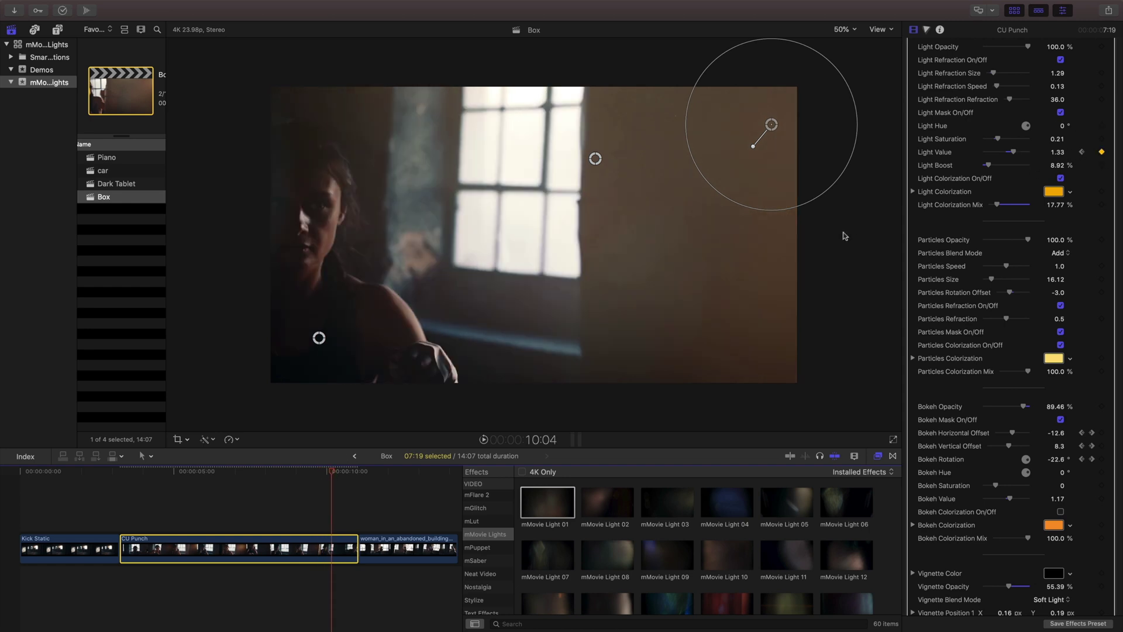
left_click_drag(1014, 153, 1009, 154)
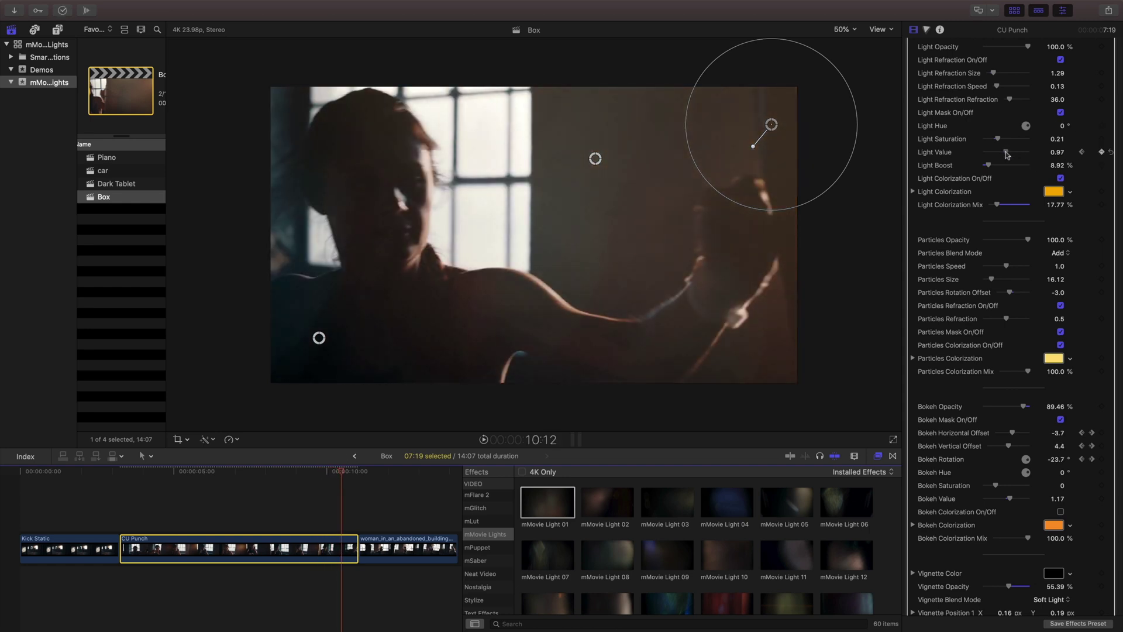
left_click(120, 473)
key("space")
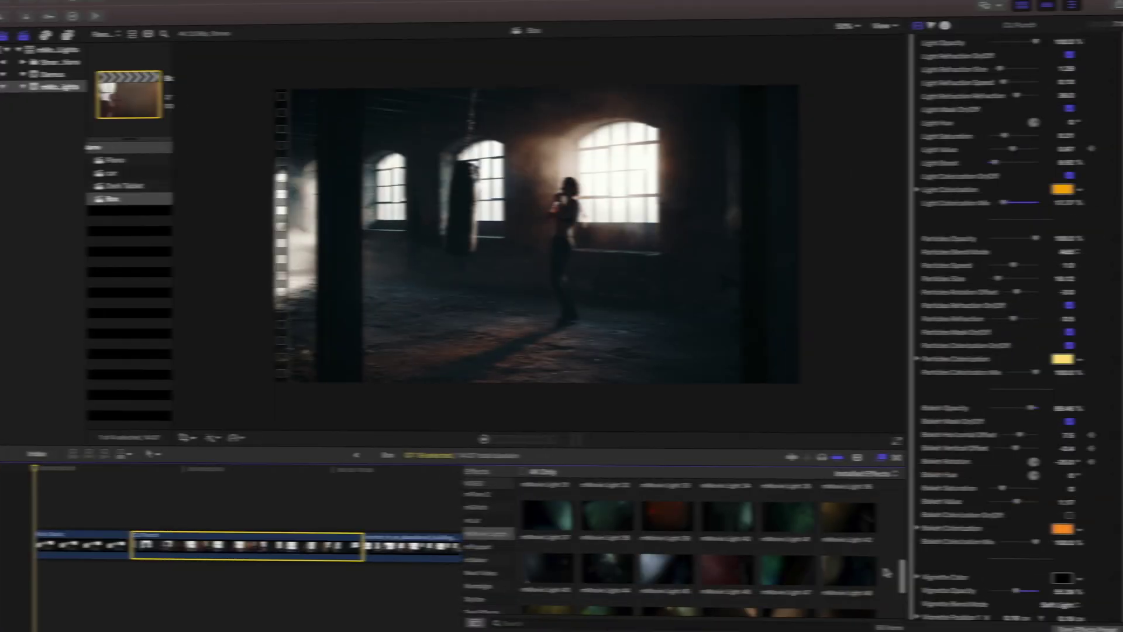
Apply the mMovie Light 44 effect to the Kick Static clip, select that clip and play it from the start.
scroll(880, 568, "down", 5)
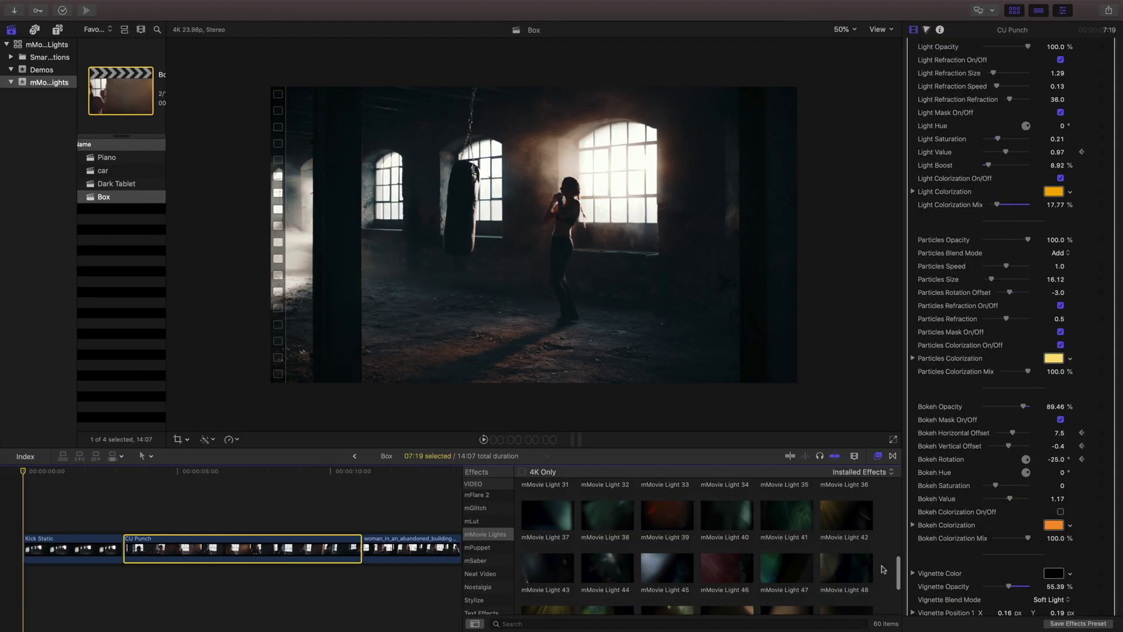
left_click_drag(594, 574, 57, 553)
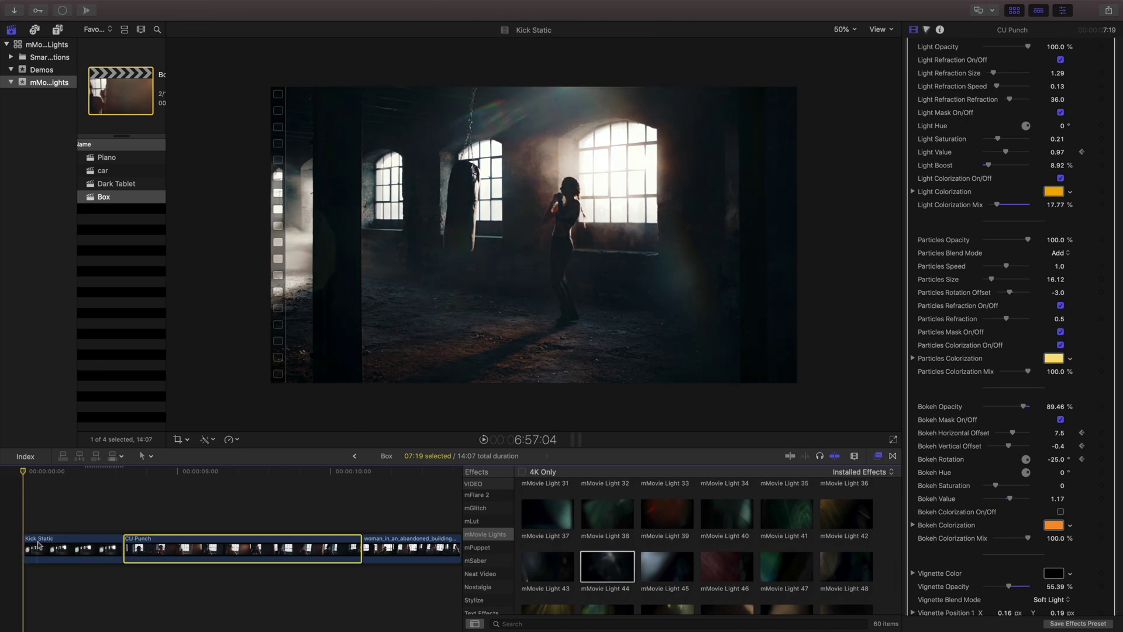
left_click(38, 544)
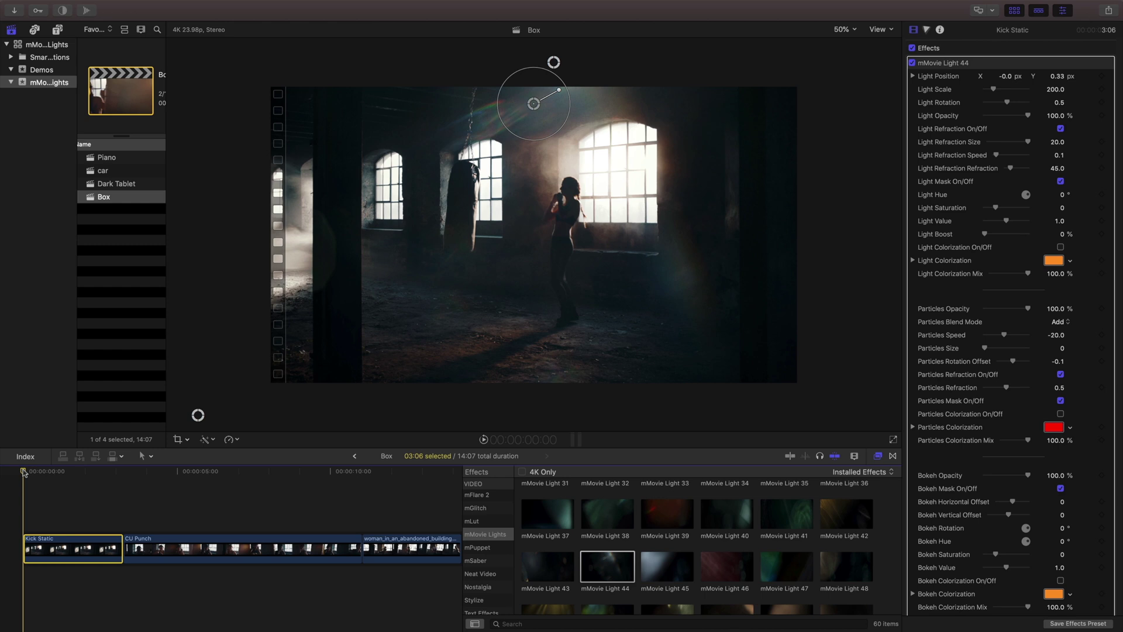
key("space")
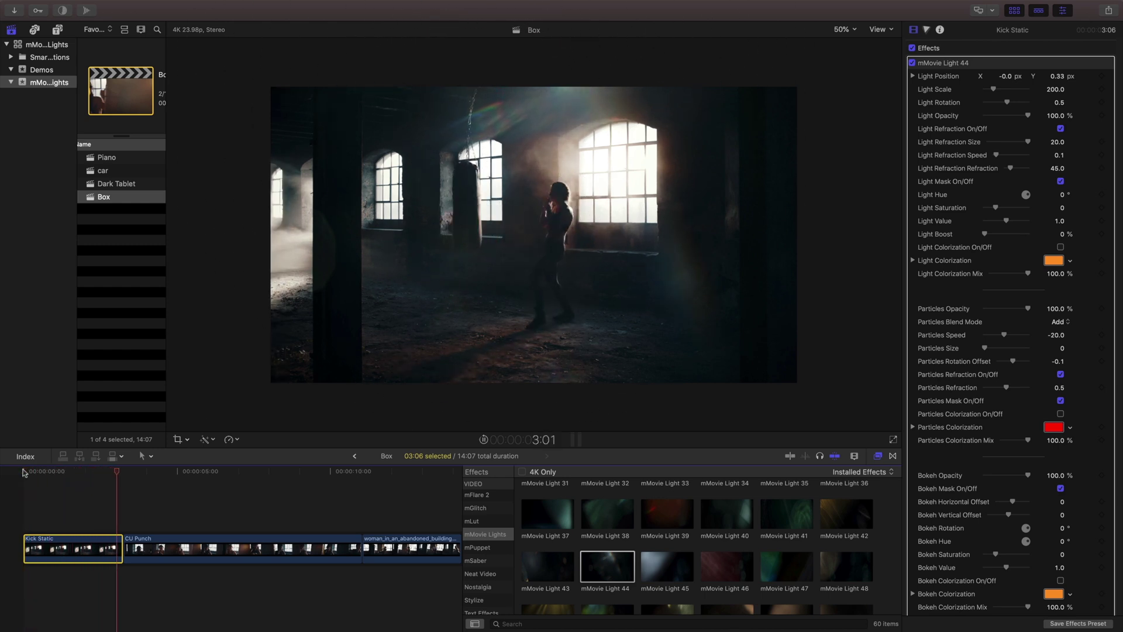
left_click(25, 473)
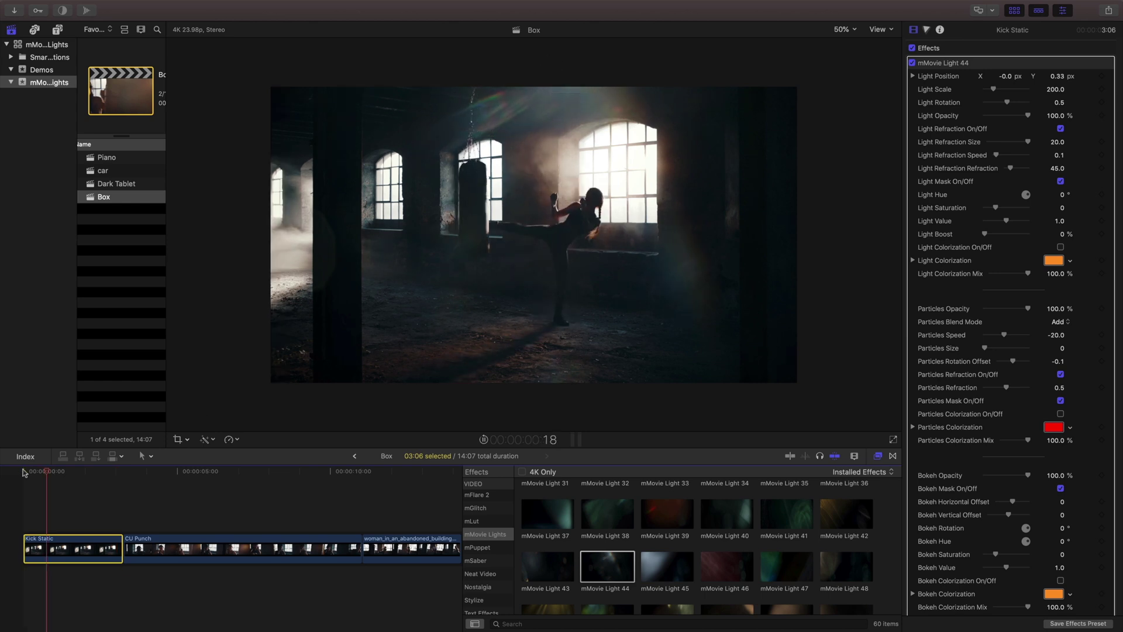
Set the Kick Static light position to X 0.09 px, Y 0.32 px and Light Refraction Speed to 0.01, and play the clip from its start.
key("space")
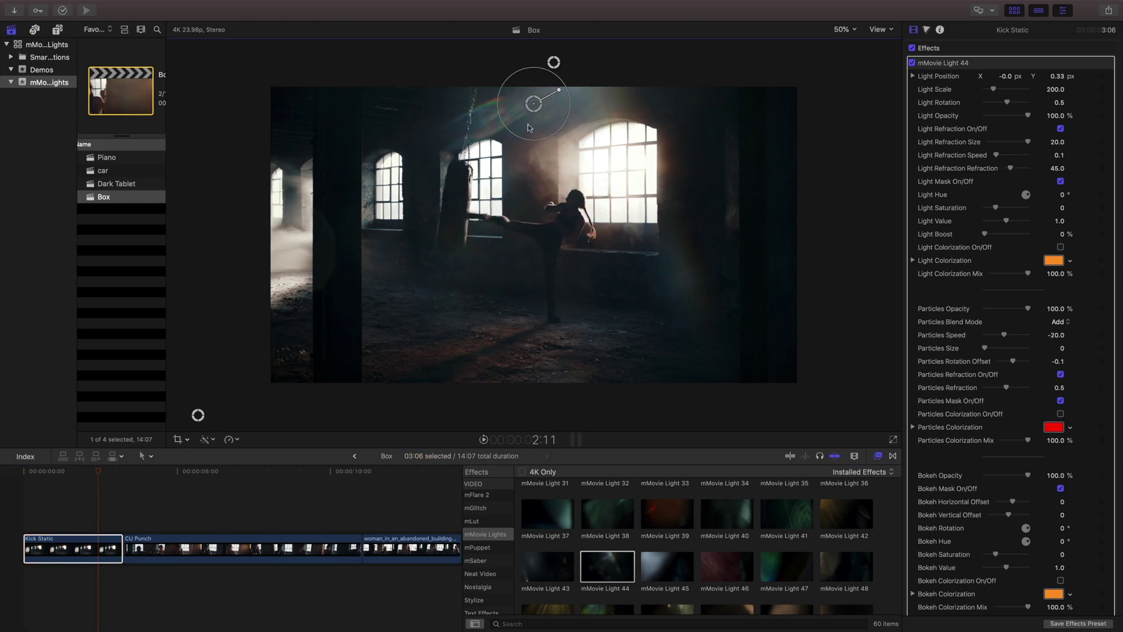
left_click_drag(532, 108, 567, 113)
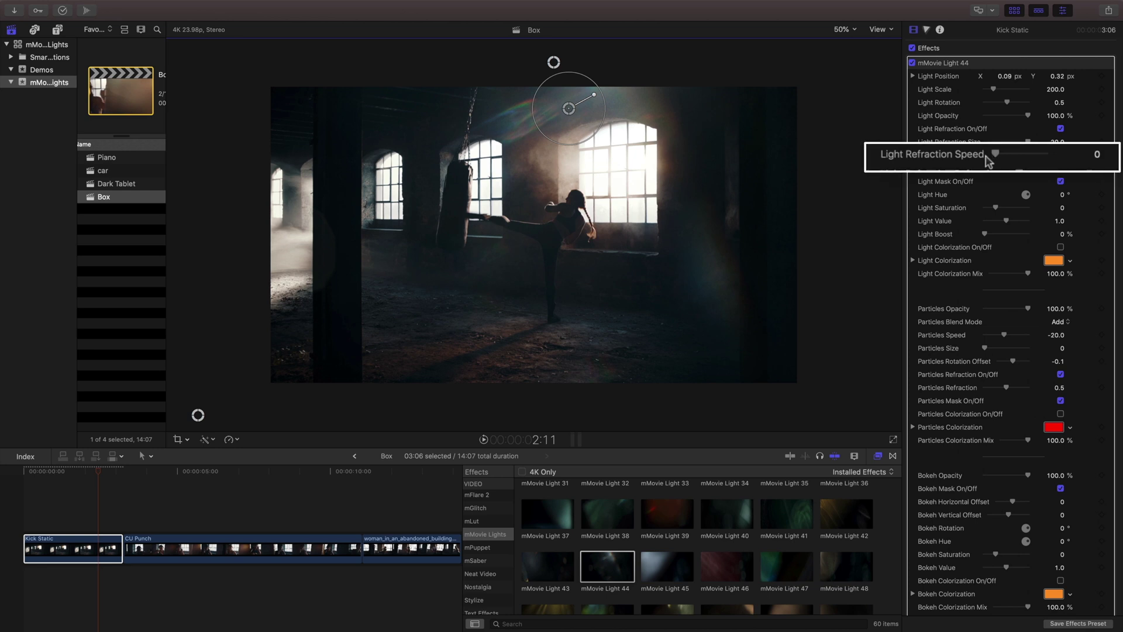
left_click(1076, 155)
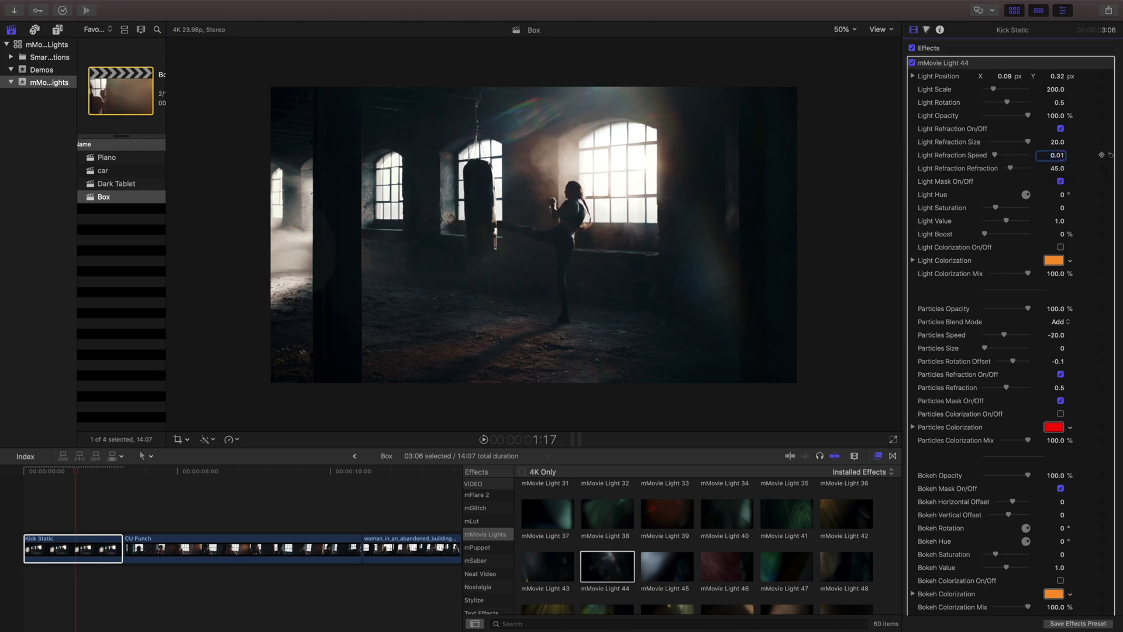
left_click(29, 472)
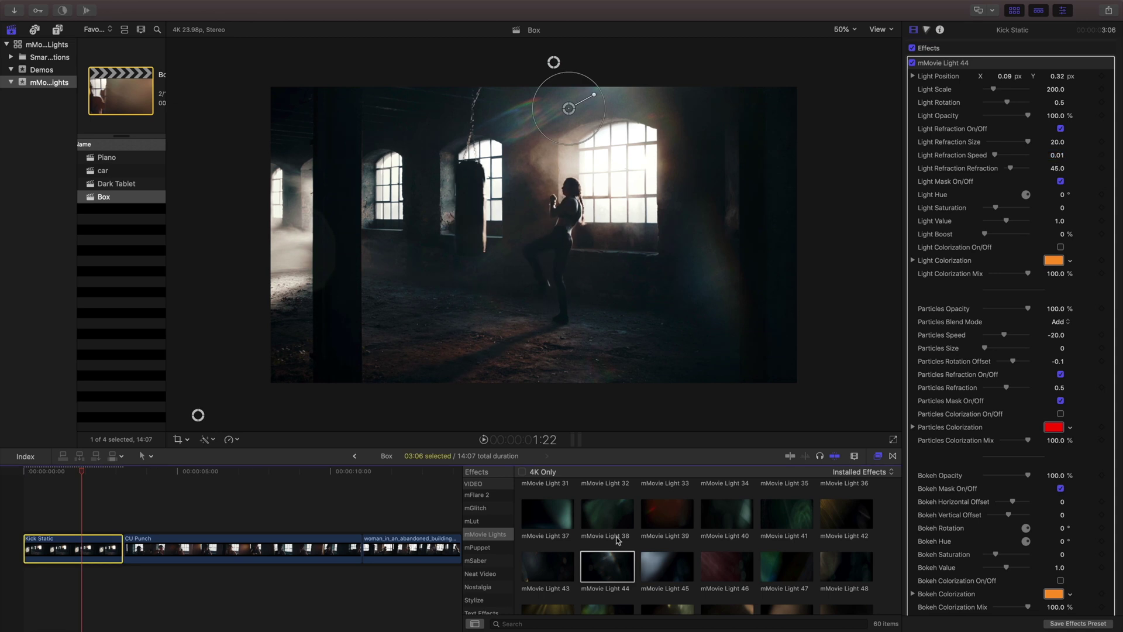
Reposition the light effect's outer on-screen controls over the picture, lower its adjusted parameter, and play the project through.
scroll(602, 533, "down", 4)
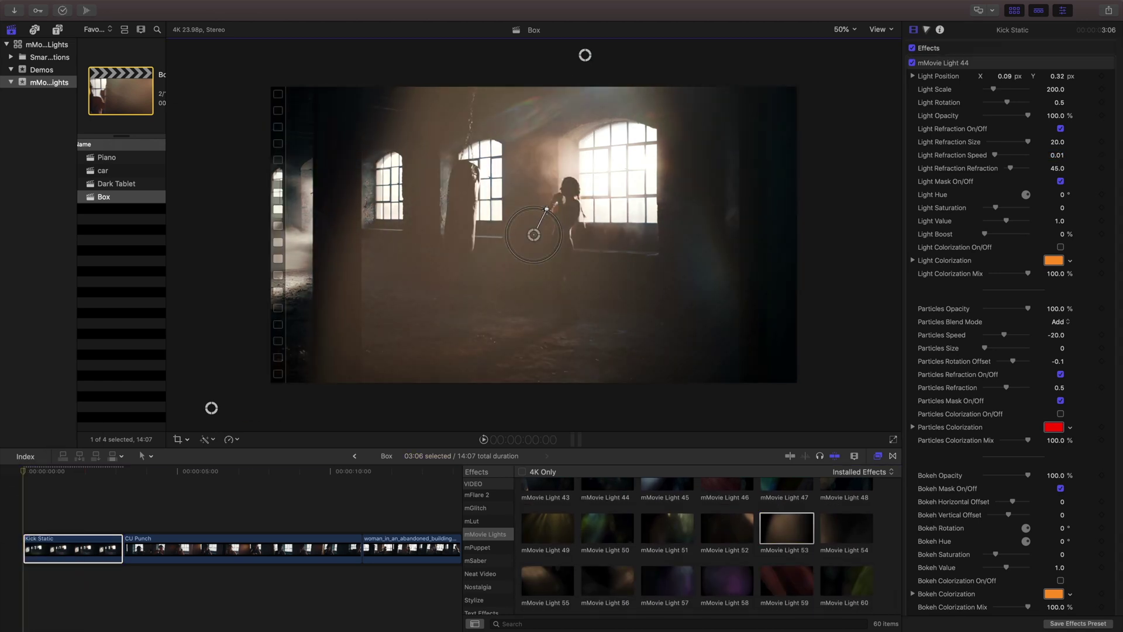
left_click_drag(584, 53, 701, 128)
left_click_drag(210, 406, 610, 210)
left_click_drag(1028, 295, 1002, 297)
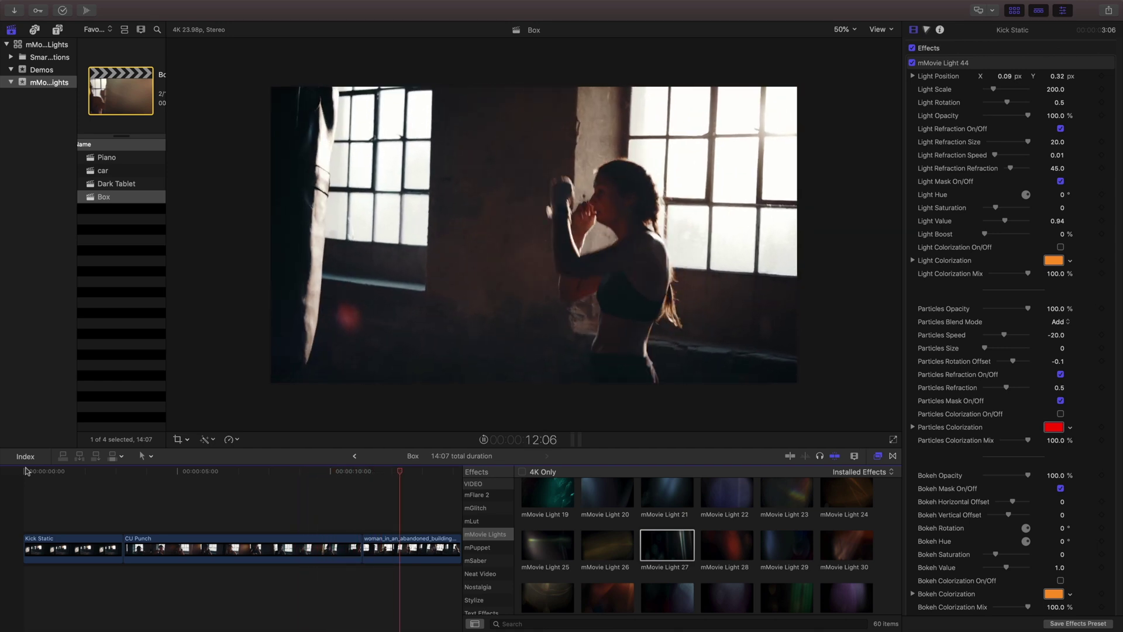
key("space")
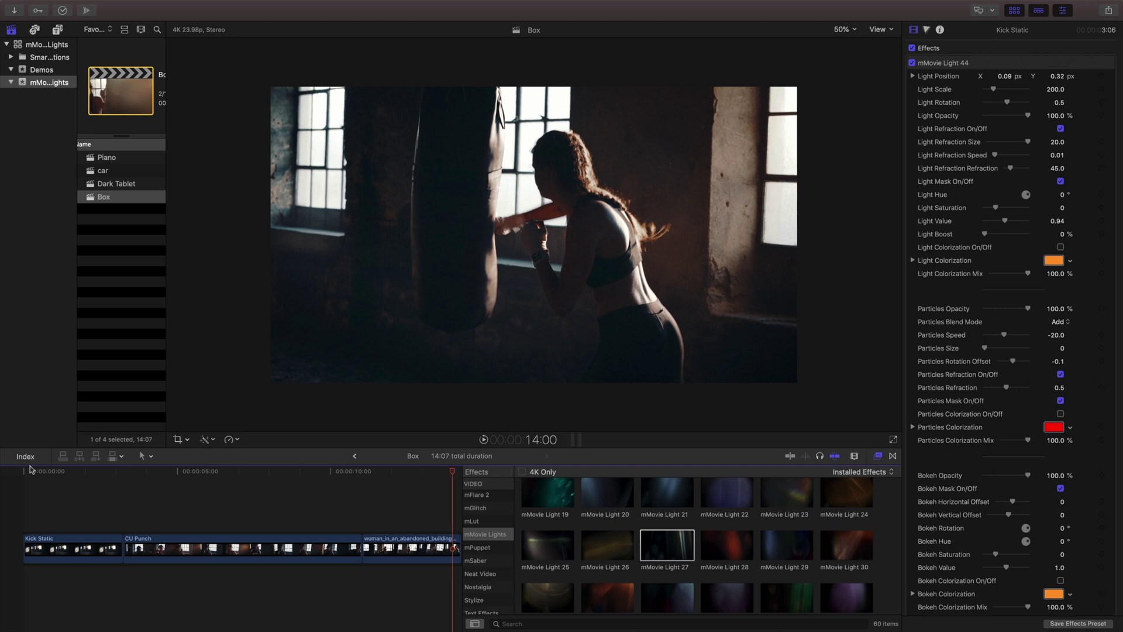
Apply mMovie Light 26 to the last clip, set light position X -0.06 px, Y 0.02 px and rotation -2.9, and open its Light Colorization color.
left_click_drag(591, 550, 409, 552)
left_click_drag(526, 269, 483, 235)
left_click(1054, 260)
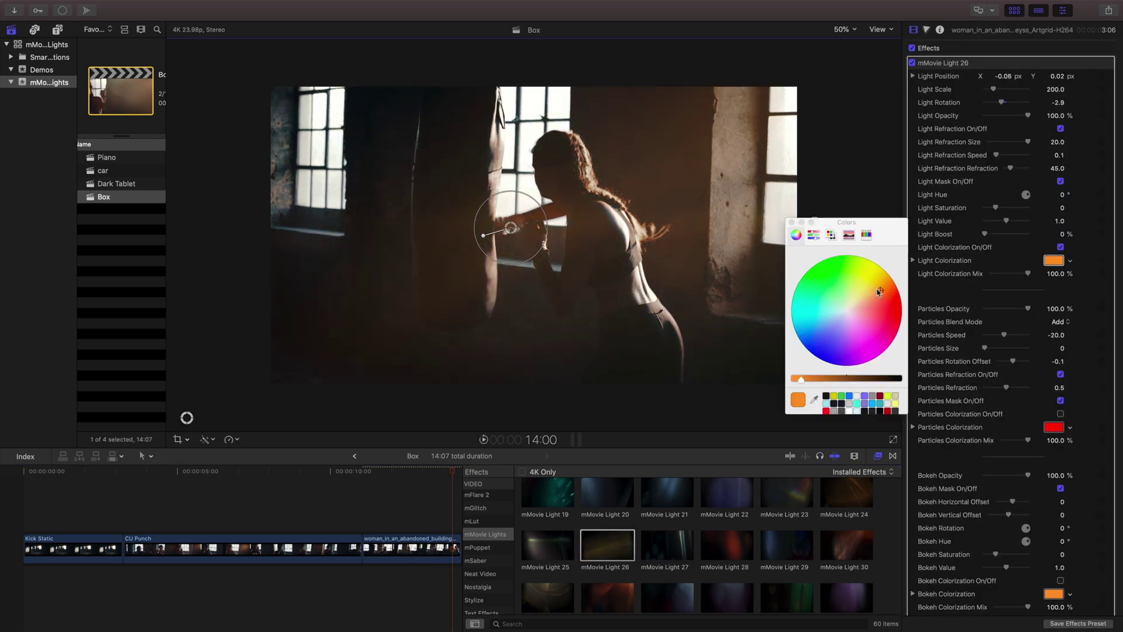